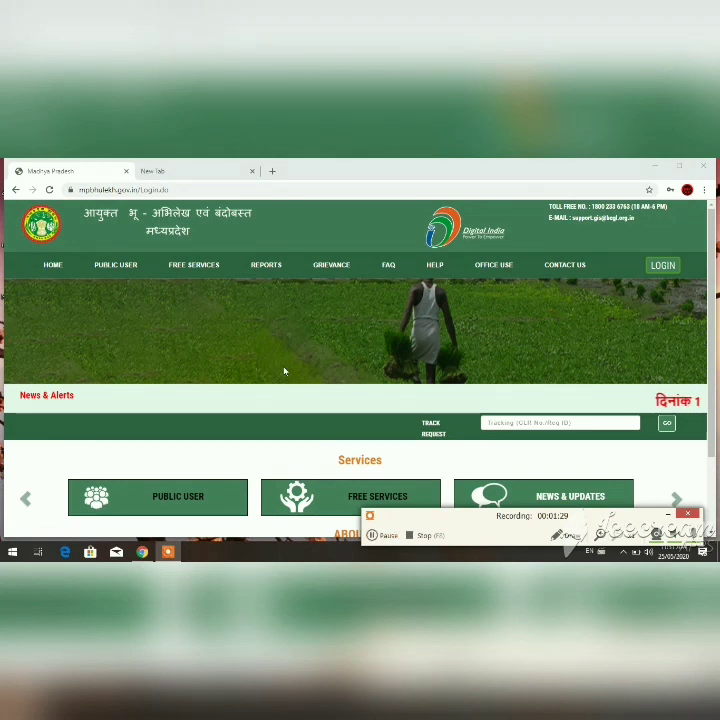
Search Google for "bhulekh mp" in the empty browser tab.
left_click(210, 170)
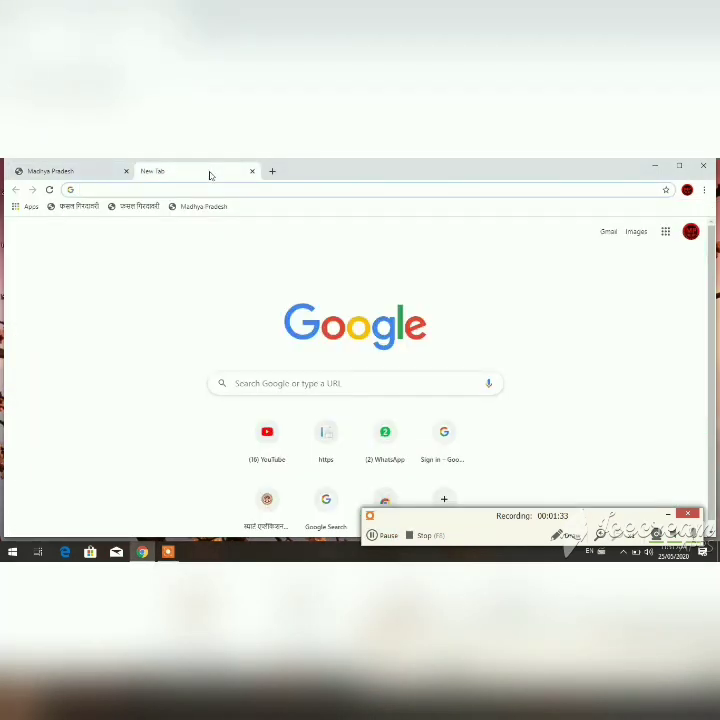
left_click(277, 383)
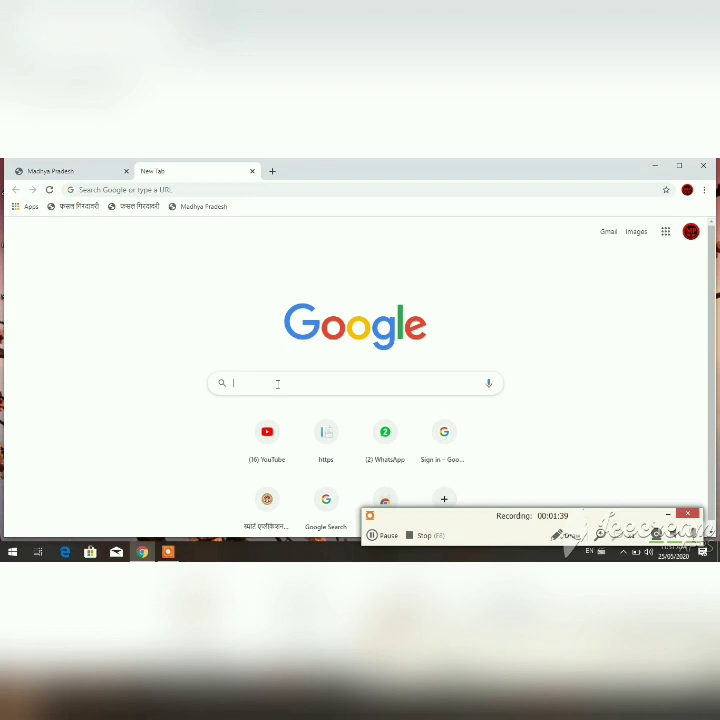
type("bhul")
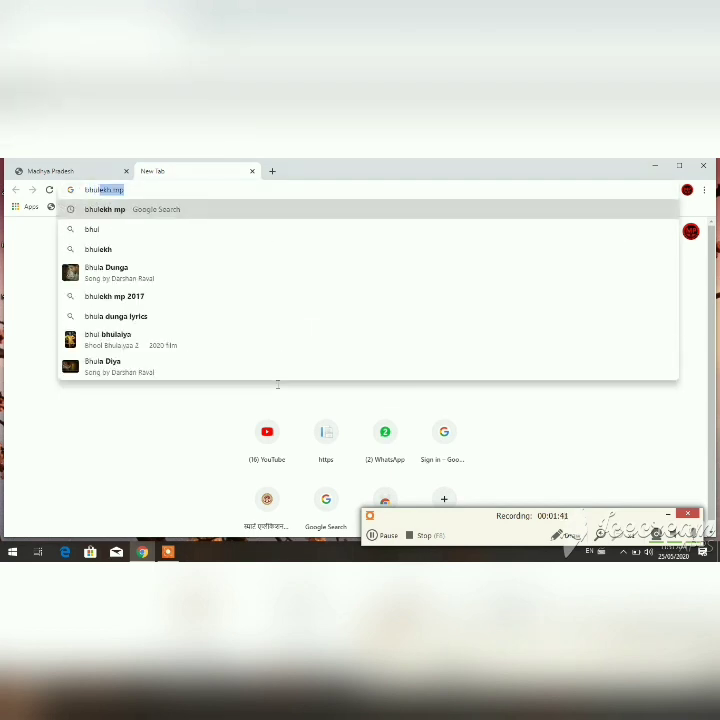
type("ekh")
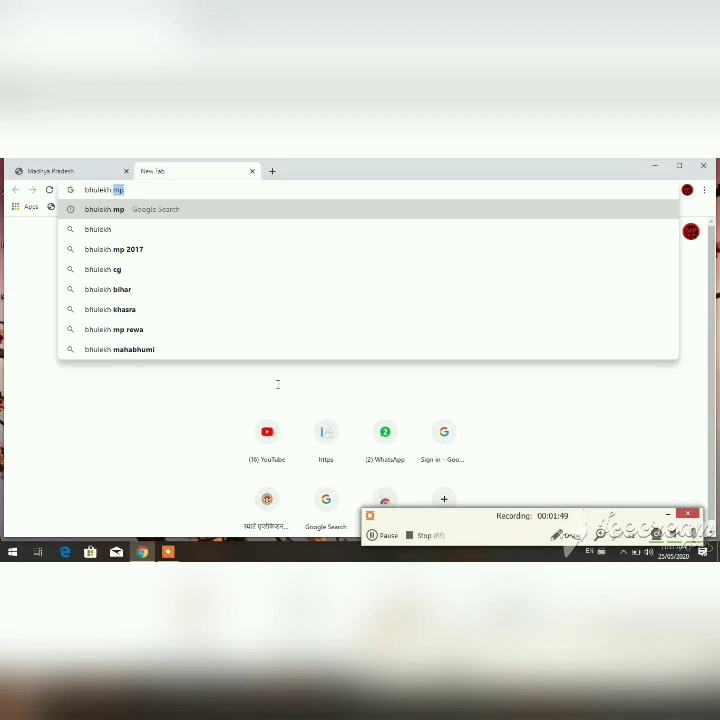
type("p")
key("BackSpace")
type("m")
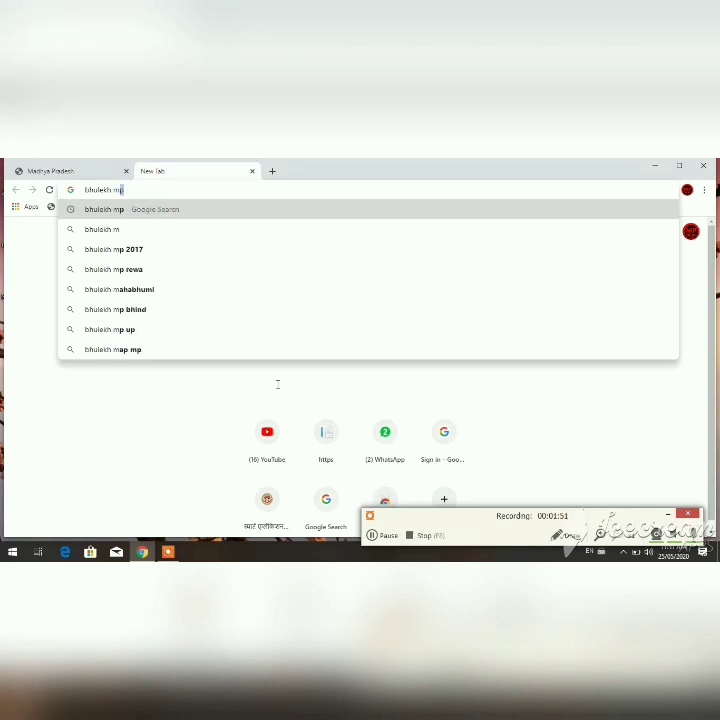
type("p")
key("Return")
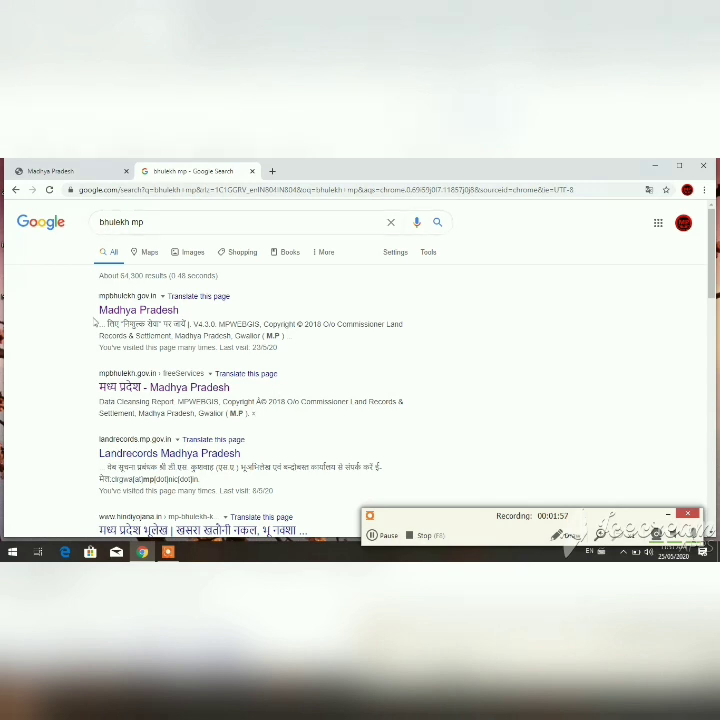
Open the mpbhulekh.gov.in "Madhya Pradesh" site from the search results.
left_click_drag(94, 299, 194, 297)
left_click(239, 299)
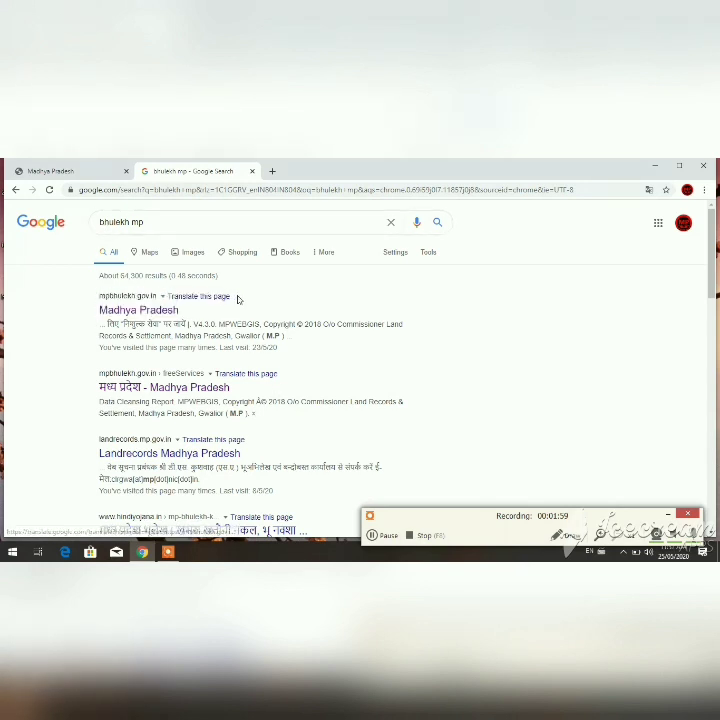
left_click(138, 308)
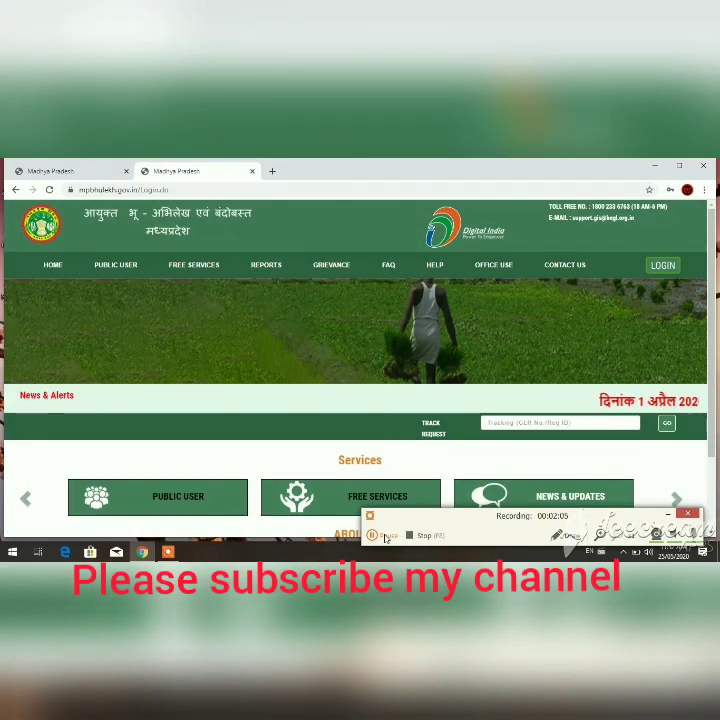
left_click(385, 536)
left_click(388, 505)
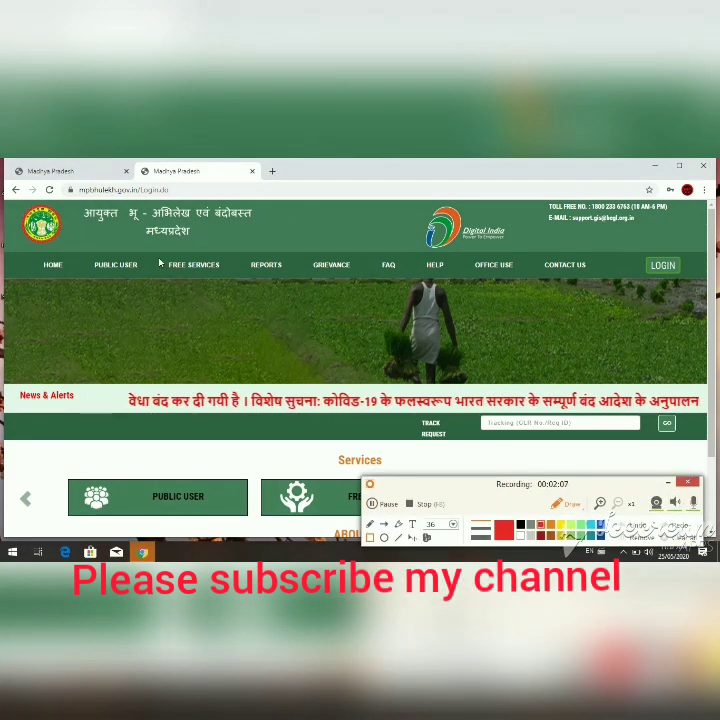
left_click_drag(157, 254, 231, 276)
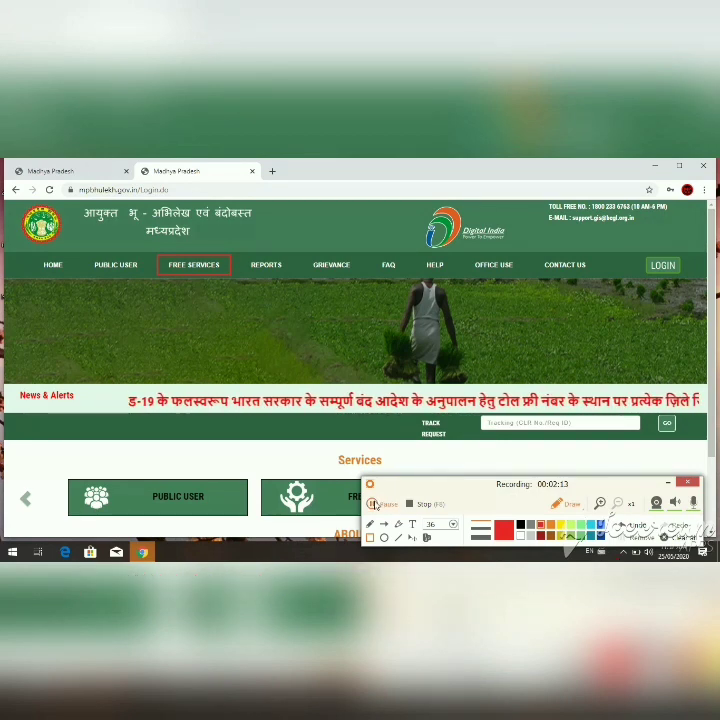
left_click(372, 505)
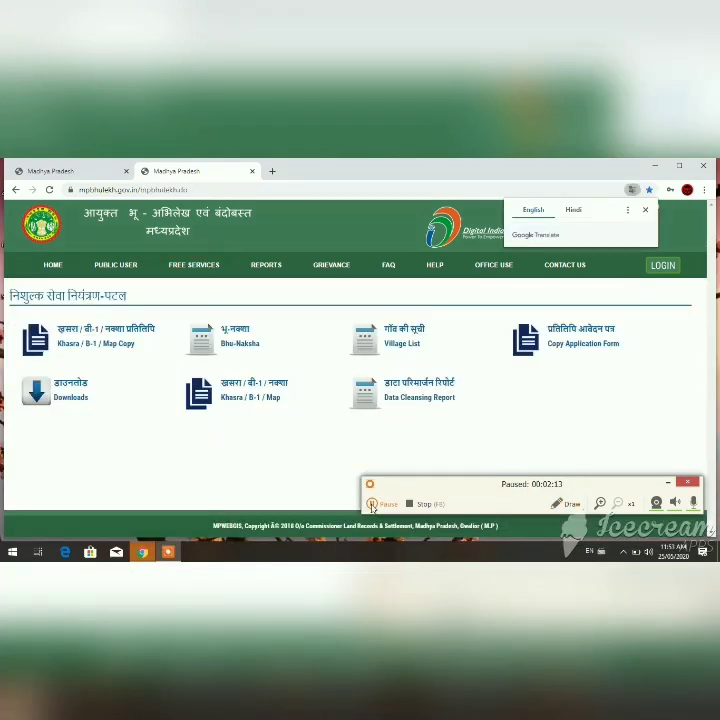
left_click(372, 505)
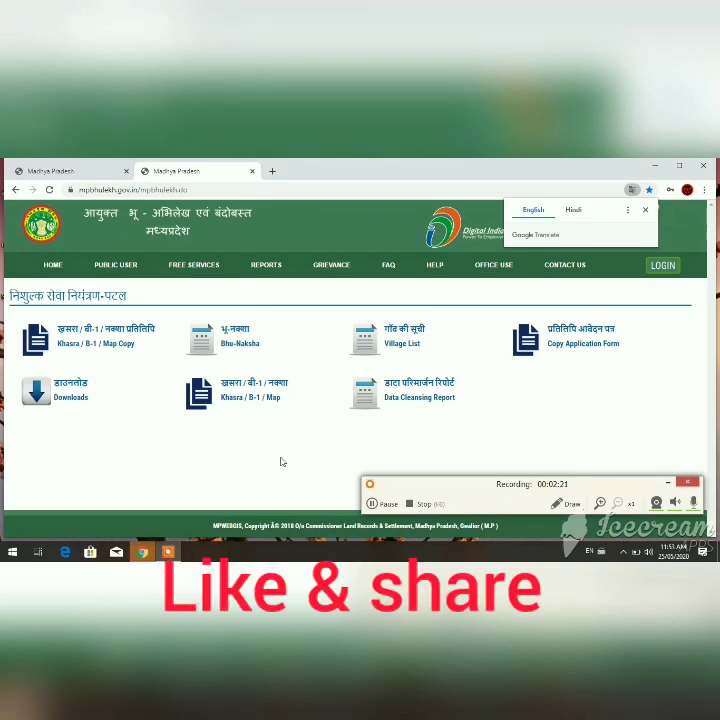
Open the Khasra / B-1 / Map Copy form and choose district 17 रतलाम, tehsil 03-आलोट and revenue circle 01 आलोट.
left_click(645, 210)
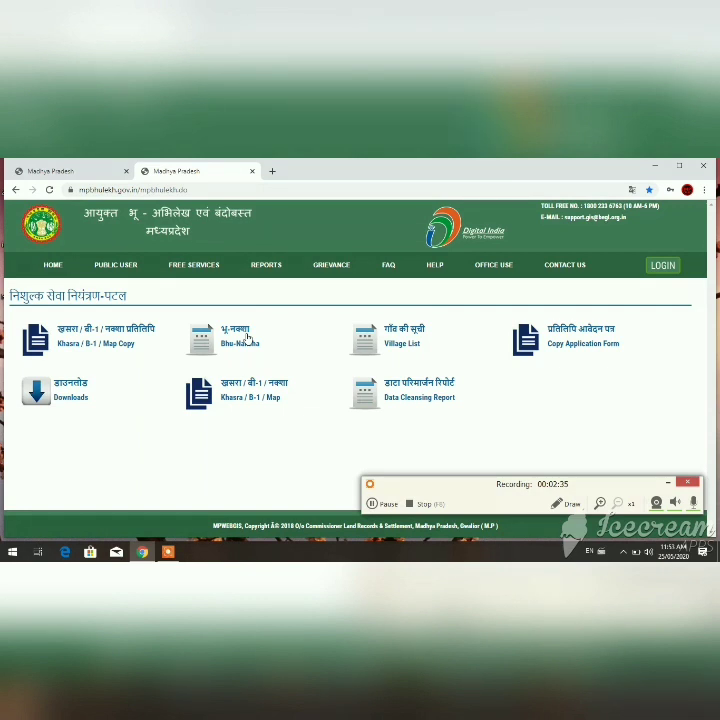
left_click(63, 333)
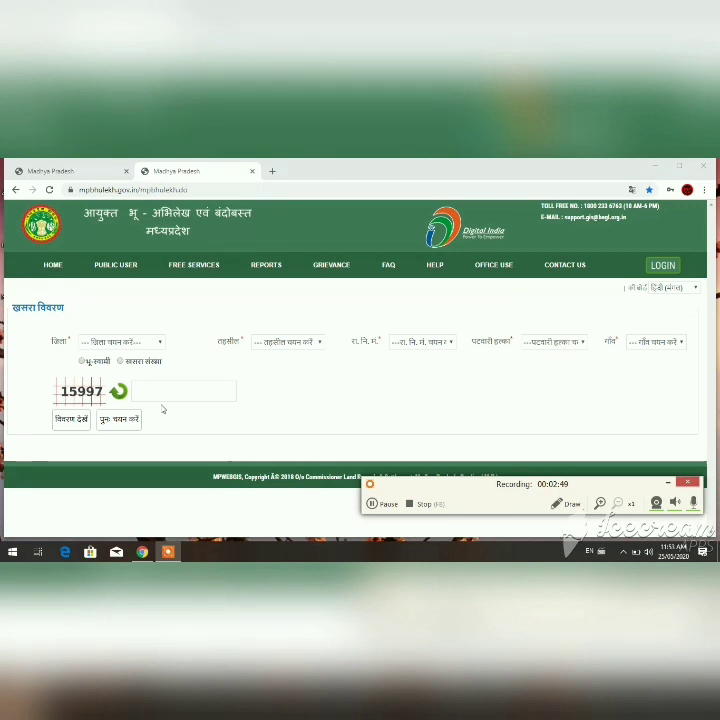
left_click(126, 342)
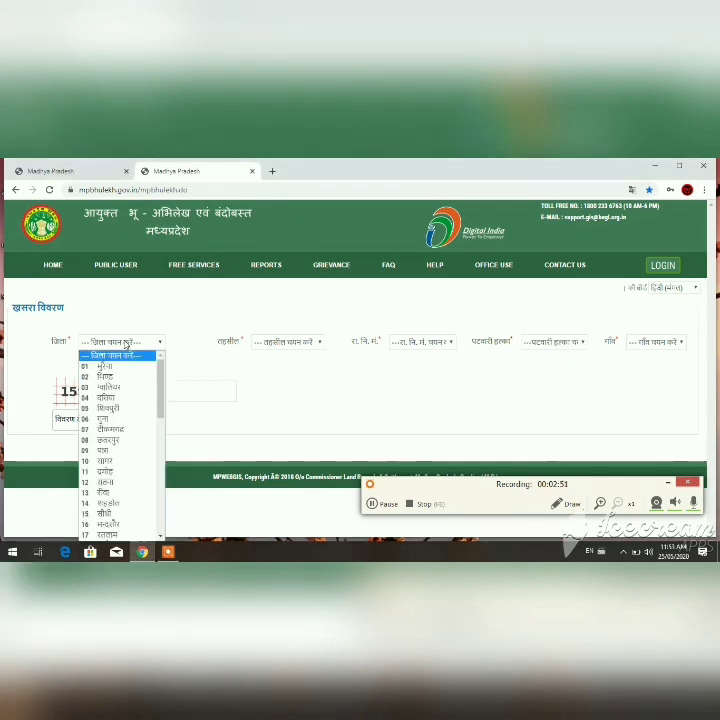
left_click(110, 535)
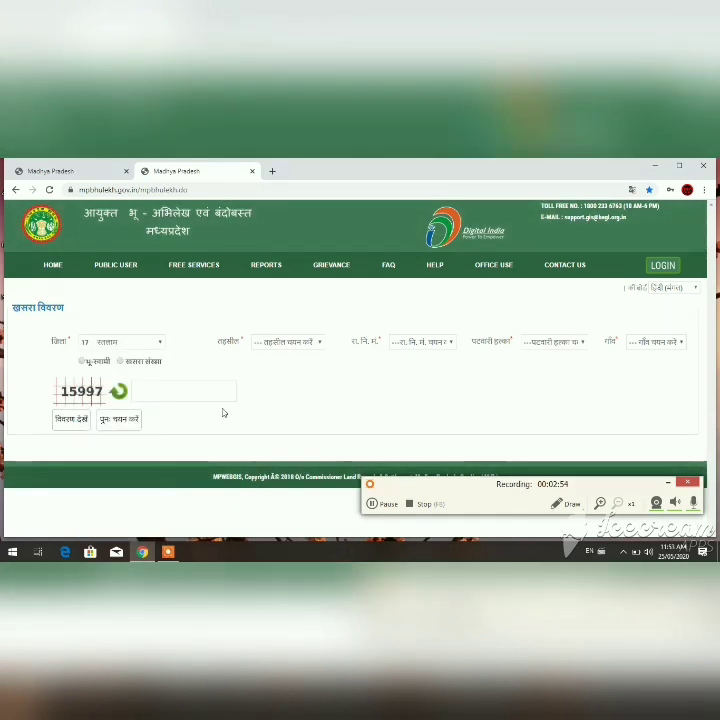
left_click(293, 347)
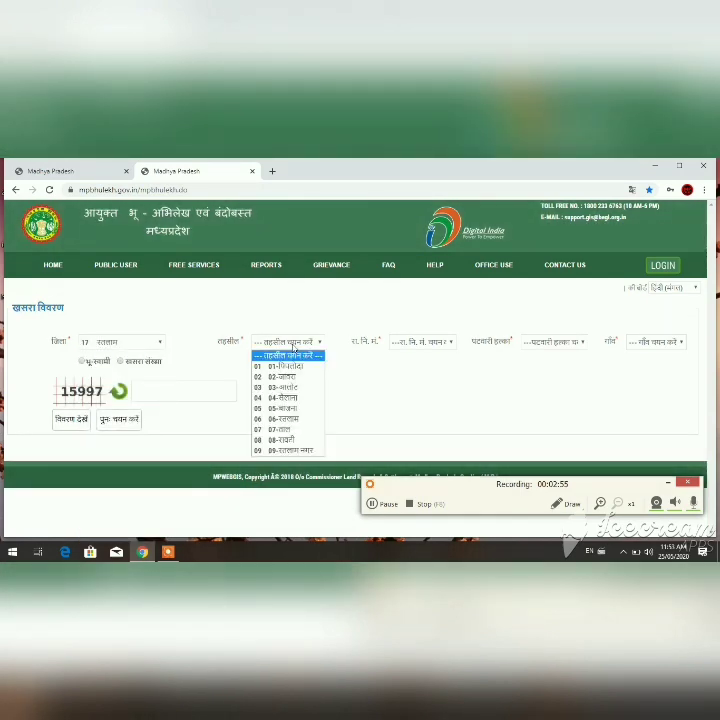
left_click(296, 388)
left_click(441, 343)
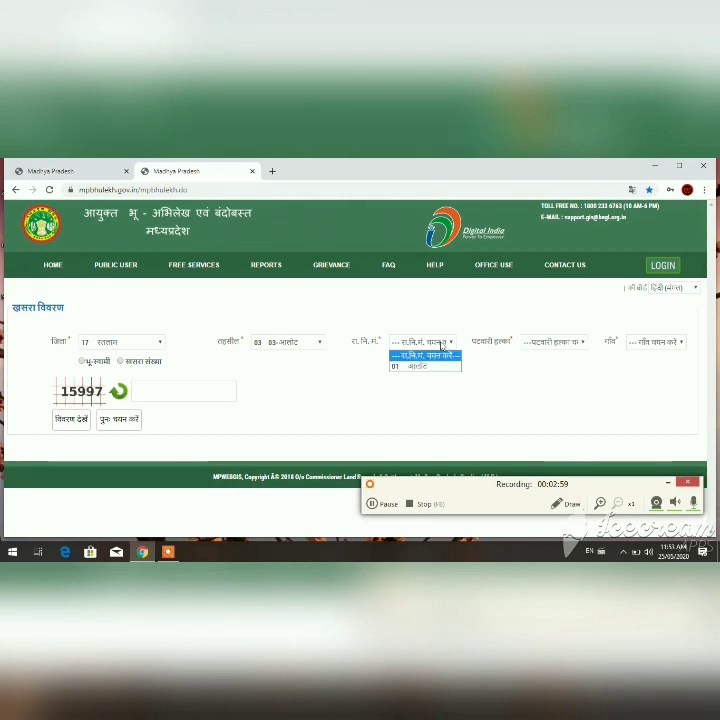
left_click(431, 367)
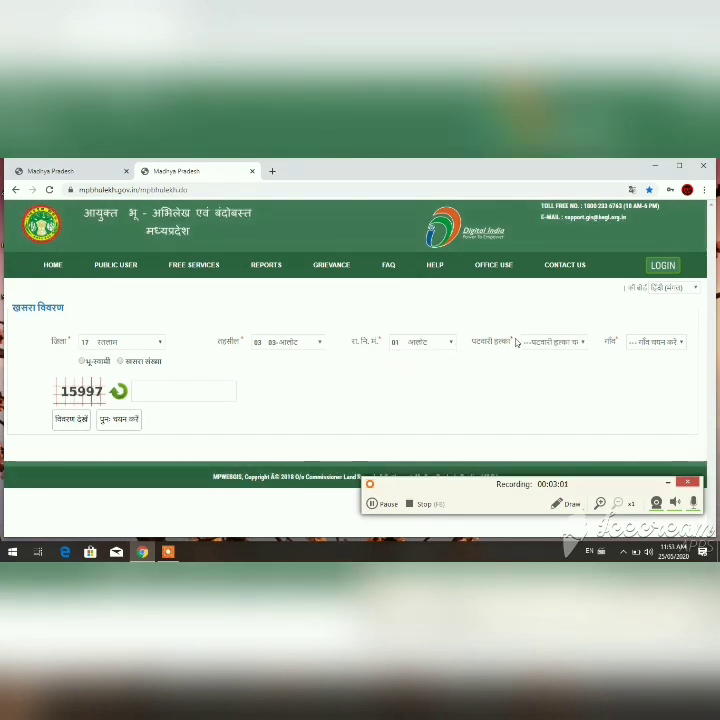
Choose patwari halka 00002 कराडुया and village 014 कराडुया for the khasra details.
left_click(530, 342)
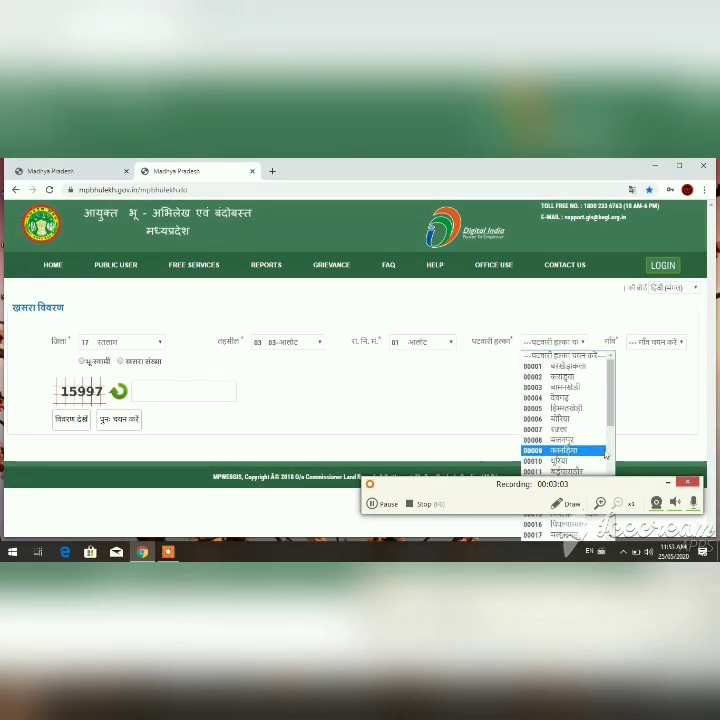
scroll(580, 420, "down", 6)
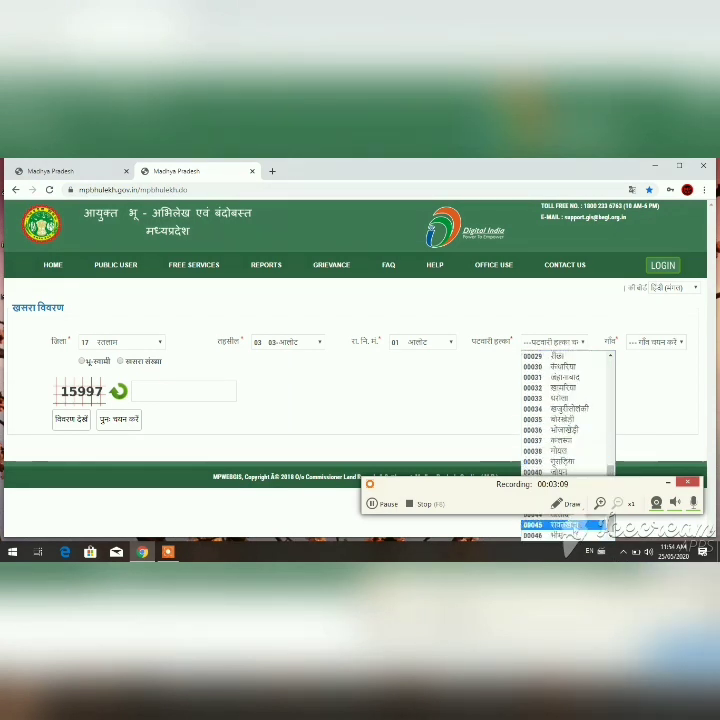
left_click(574, 520)
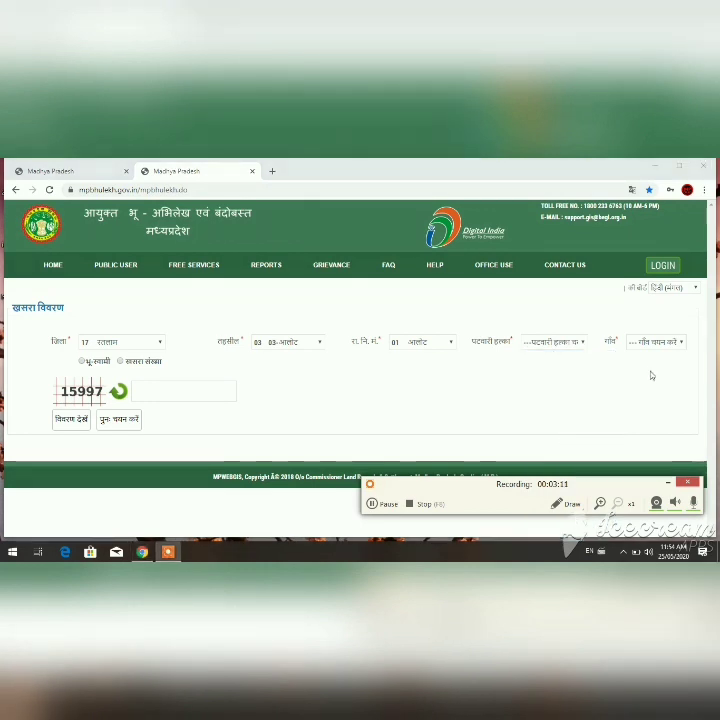
left_click(570, 342)
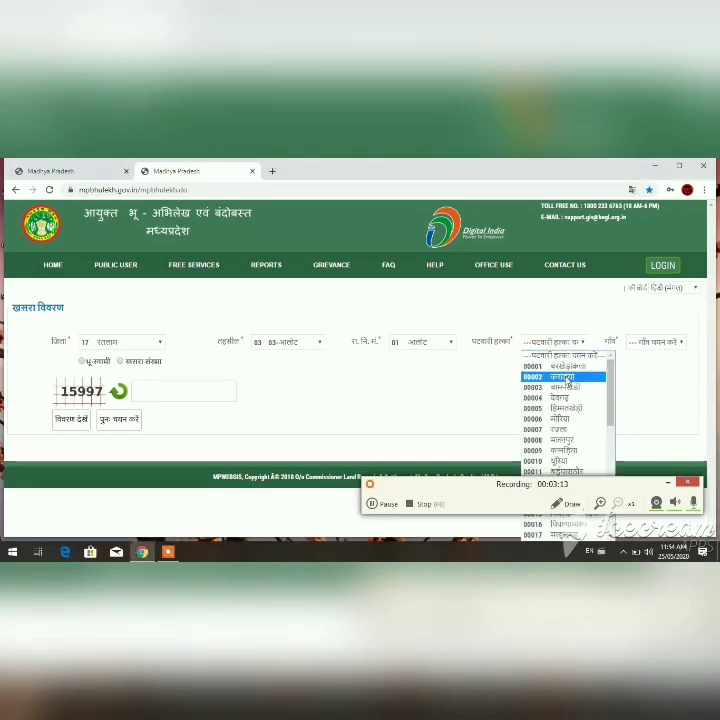
left_click(568, 379)
left_click(664, 344)
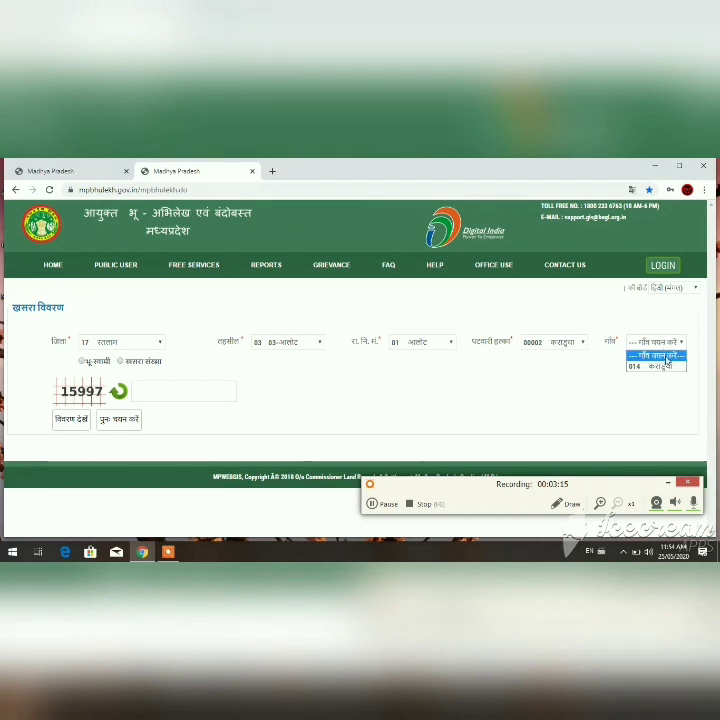
left_click(660, 366)
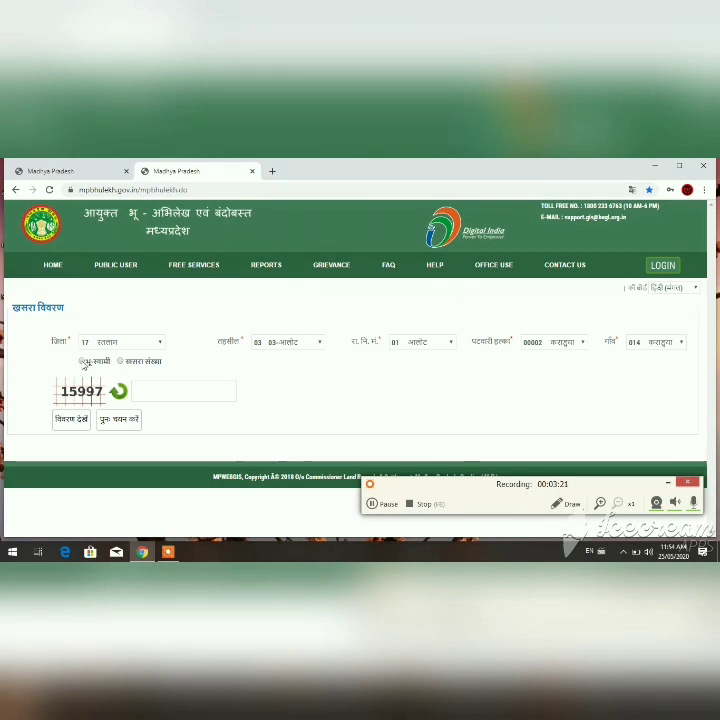
Set the khasra search to landowner (भू-स्वामी) and browse the village's list of landowners.
left_click(83, 362)
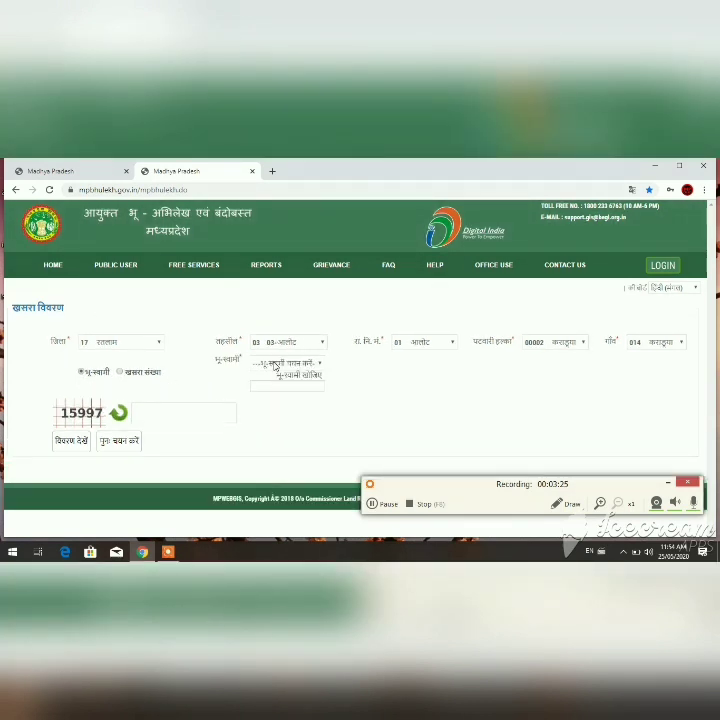
left_click(276, 364)
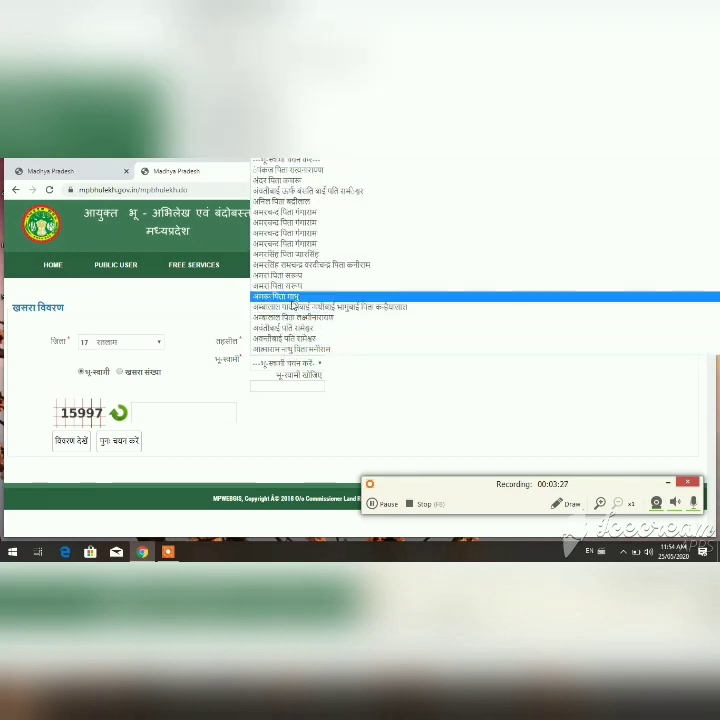
key("Down")
key("Down")
key("Down")
key("Down")
key("Down")
key("Down")
key("Down")
key("Down")
key("Down")
key("Down")
key("Down")
key("Down")
key("Down")
key("Down")
key("Down")
key("Down")
key("Down")
key("Down")
key("Down")
key("Down")
key("Down")
key("Down")
key("Down")
key("Down")
key("Down")
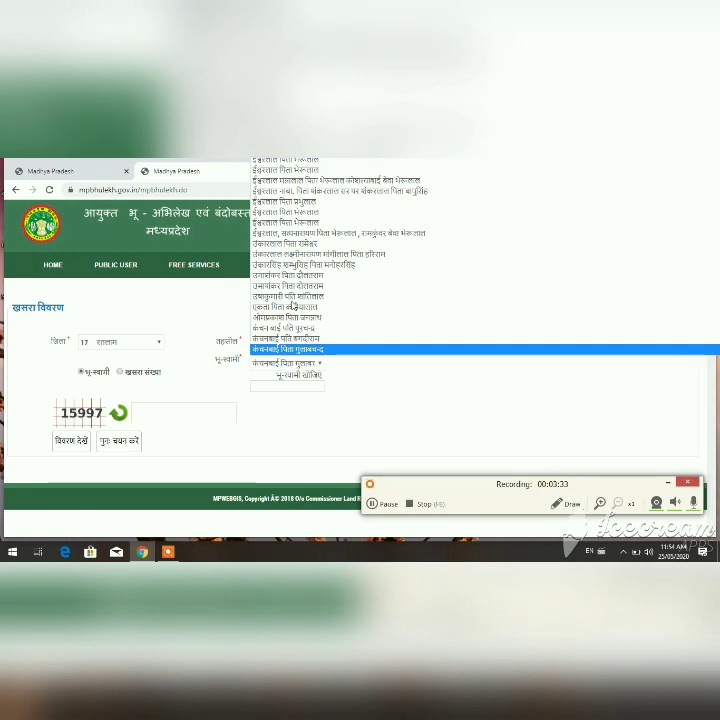
key("Up")
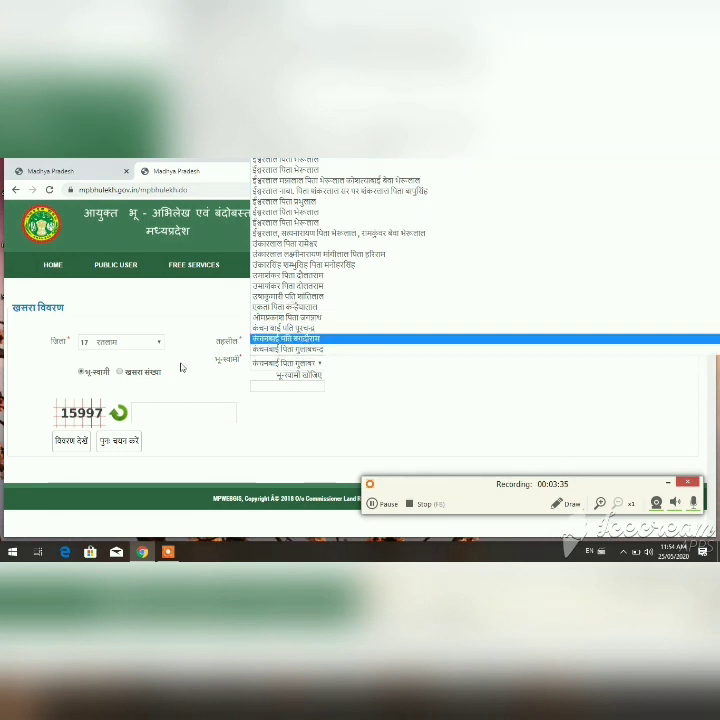
Switch the khasra search to khasra number (खसरा संख्या) and look through the list of available plot numbers.
left_click(119, 373)
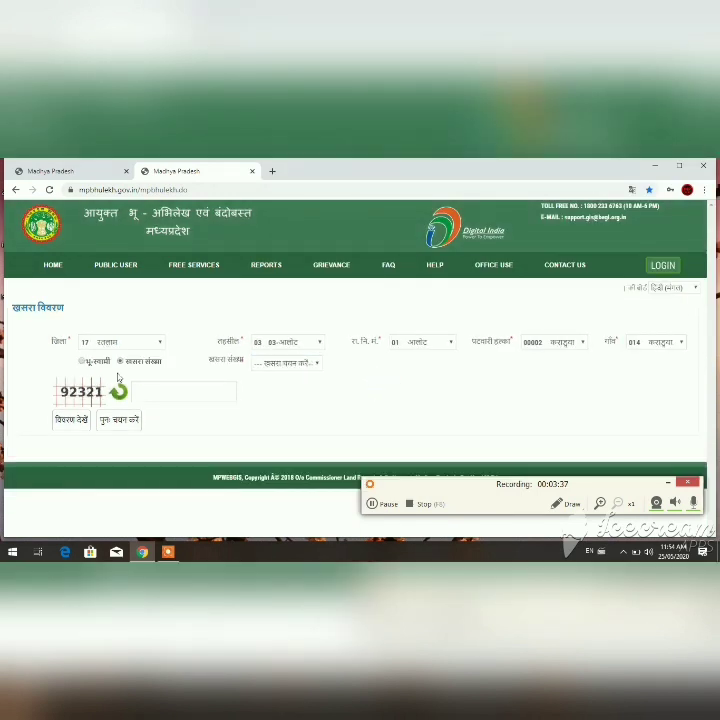
left_click(302, 364)
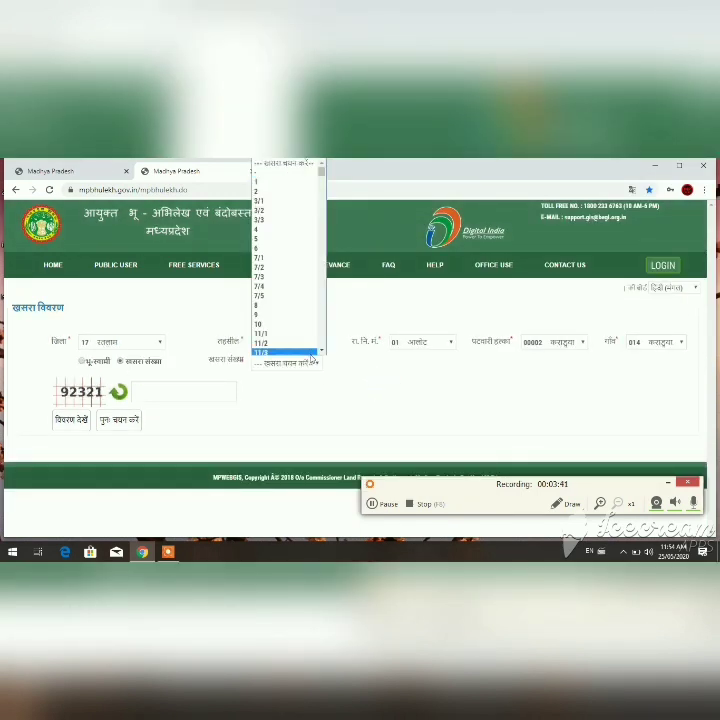
left_click(321, 351)
left_click(321, 351)
left_click(321, 351)
left_click(321, 352)
left_click(321, 352)
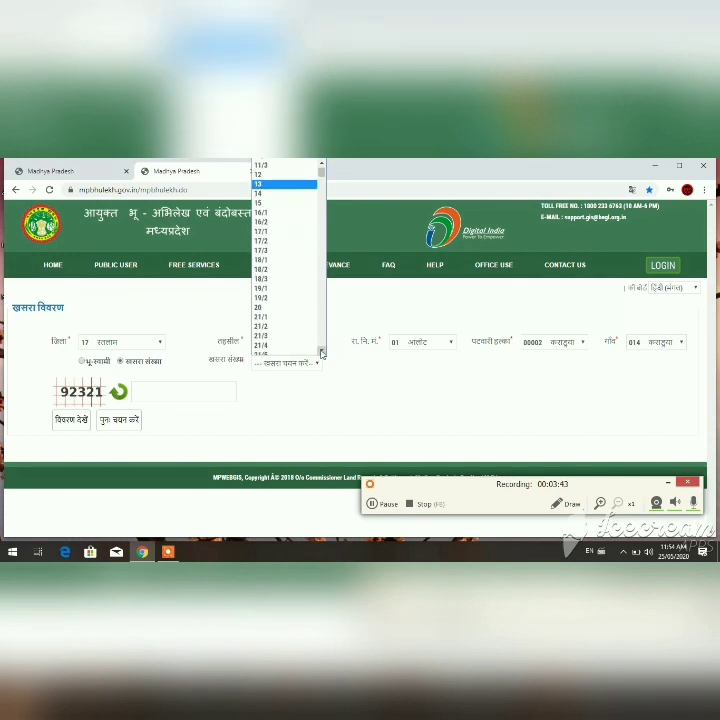
left_click(321, 352)
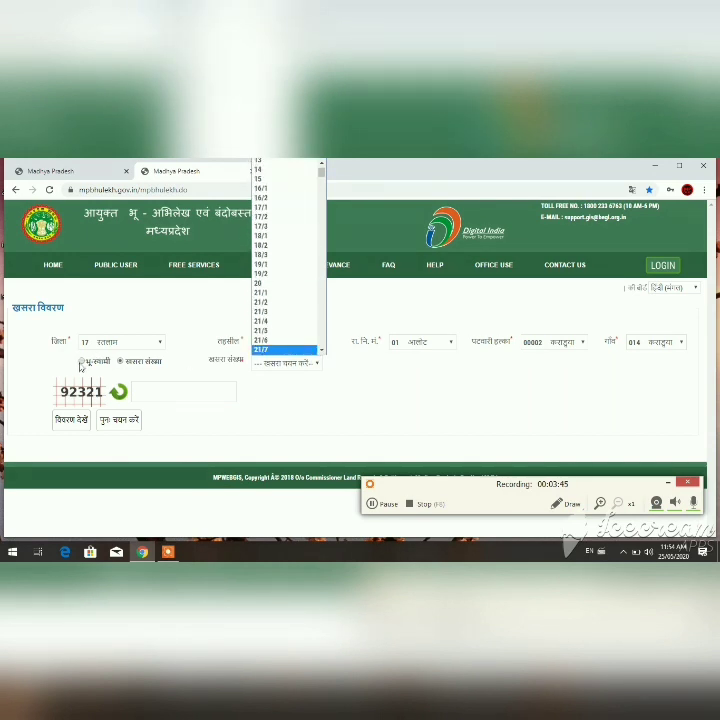
Switch the search back to landowner (भू-स्वामी), choose a landowner, enter the captcha code and display the khasra details.
left_click(82, 362)
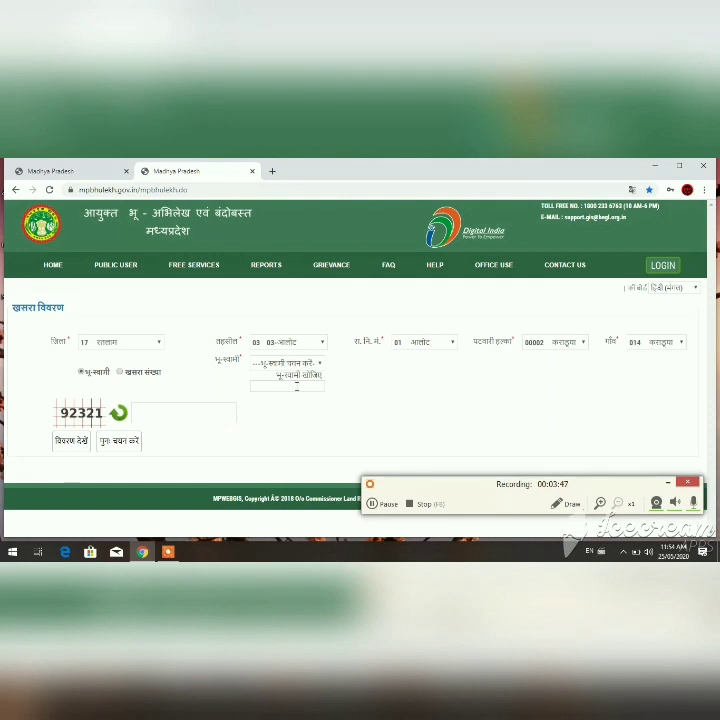
left_click(300, 366)
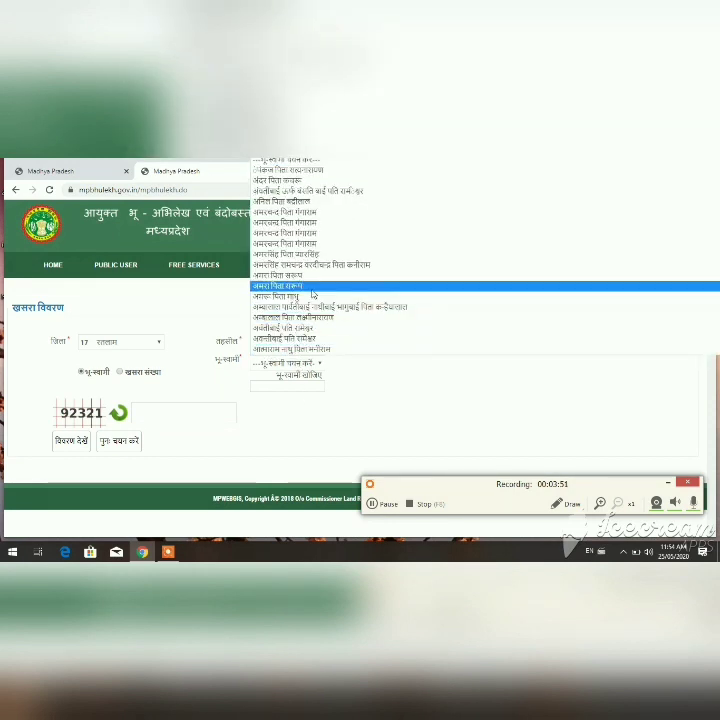
left_click(312, 278)
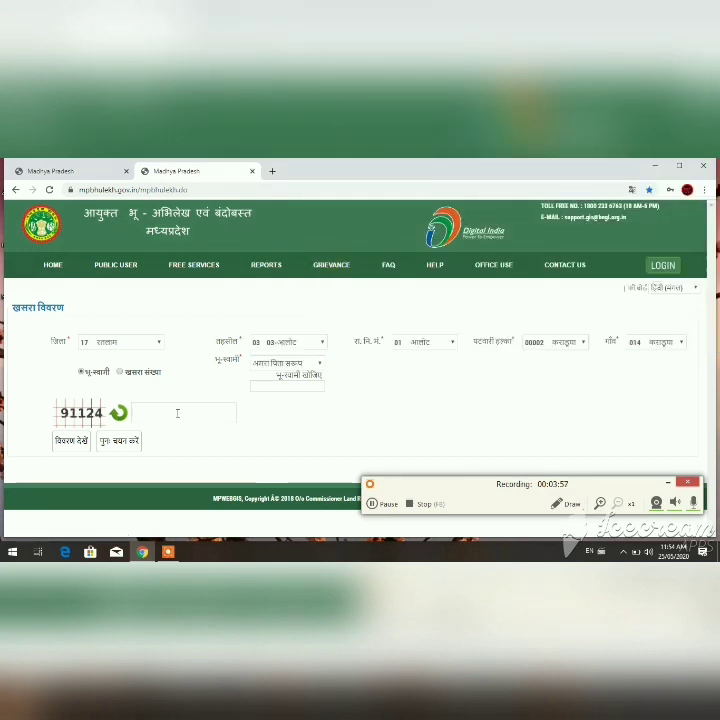
type("91124")
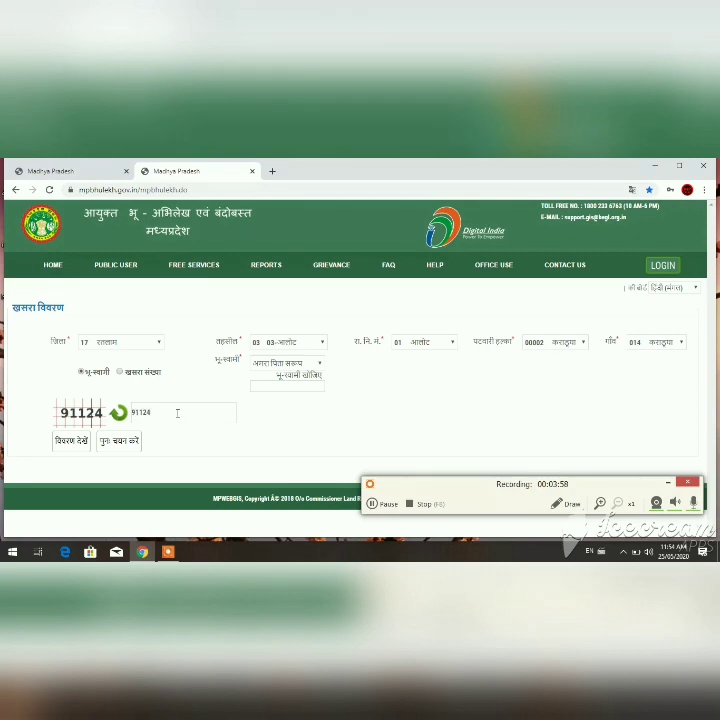
left_click(72, 445)
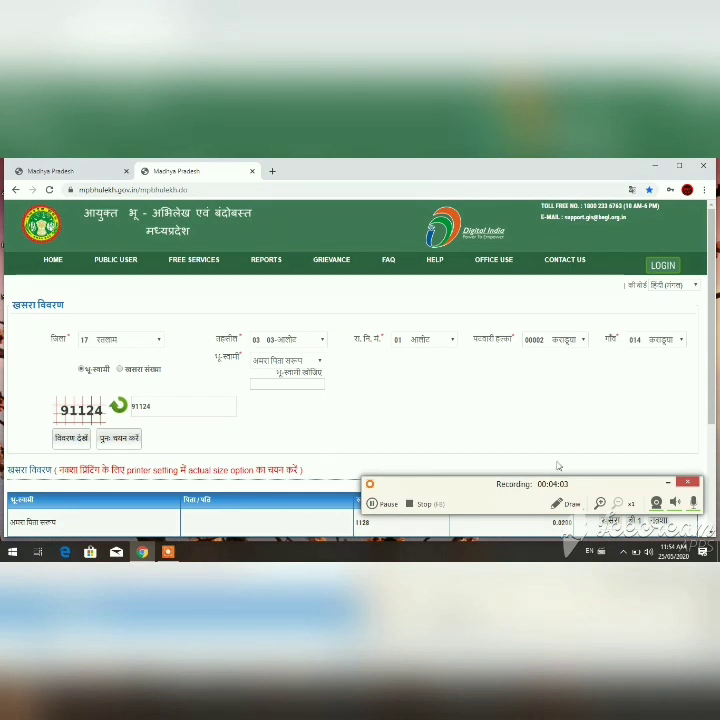
Open the khasra (खसरा) record for plot number 1128 and read it through to the notes at its end.
left_click(588, 484)
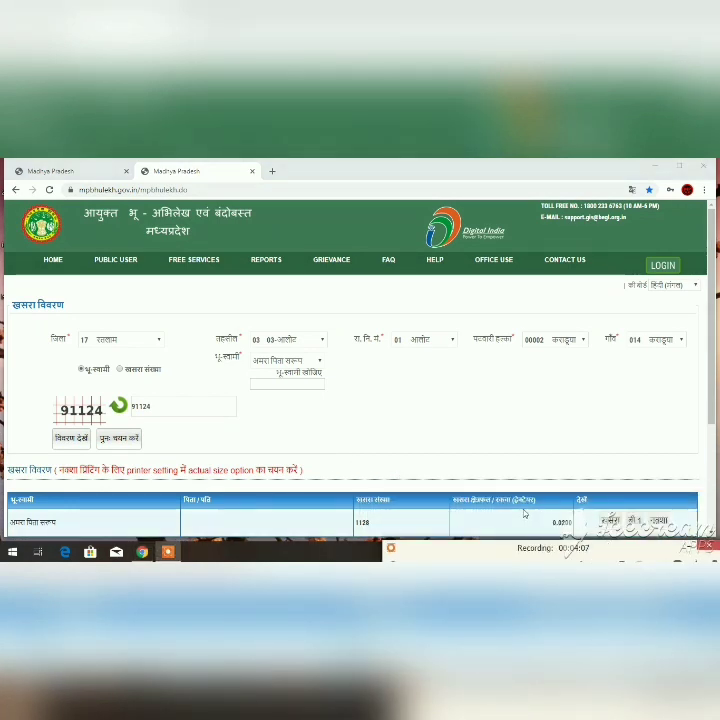
scroll(710, 467, "down", 3)
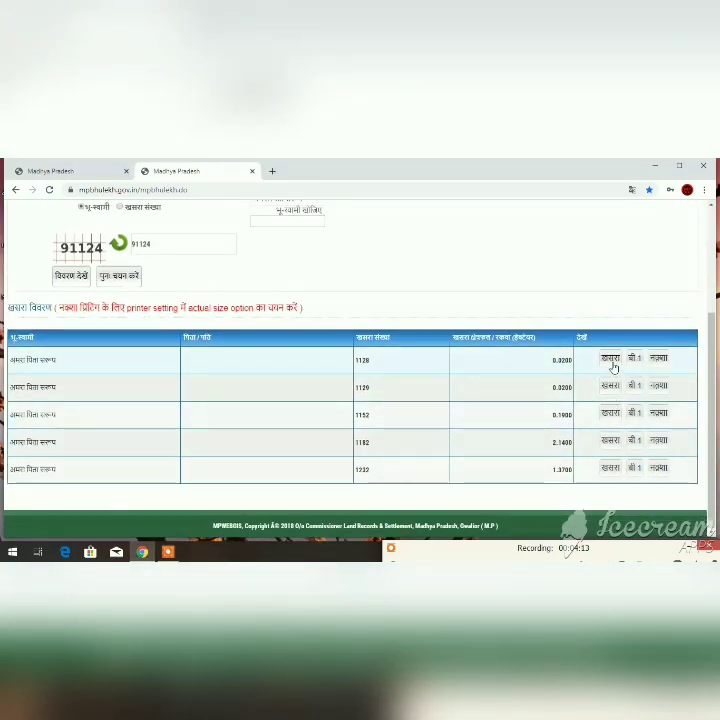
left_click(611, 360)
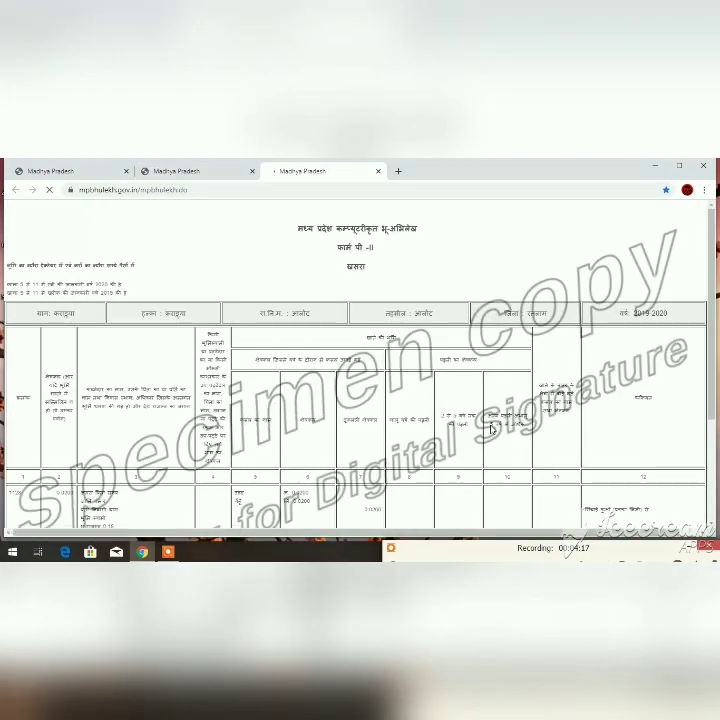
scroll(491, 430, "down", 3)
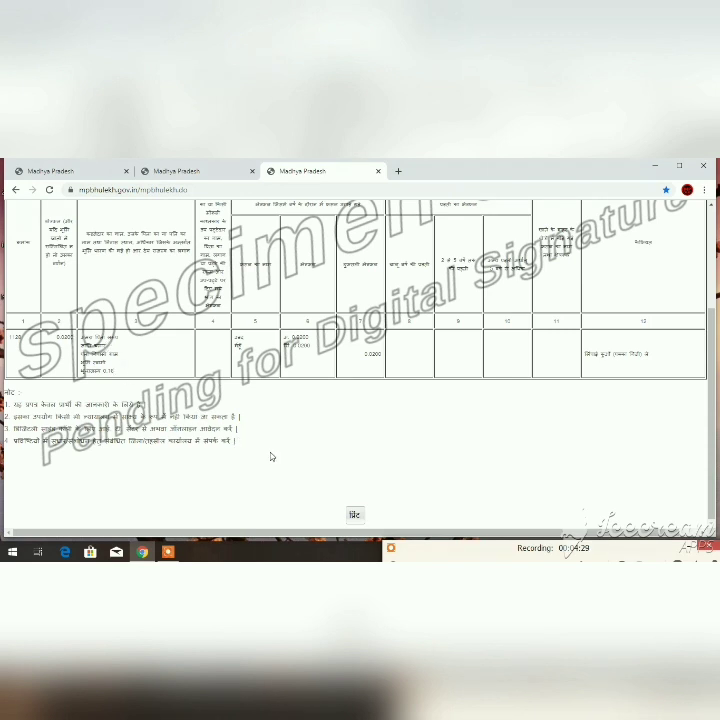
mouse_move(439, 522)
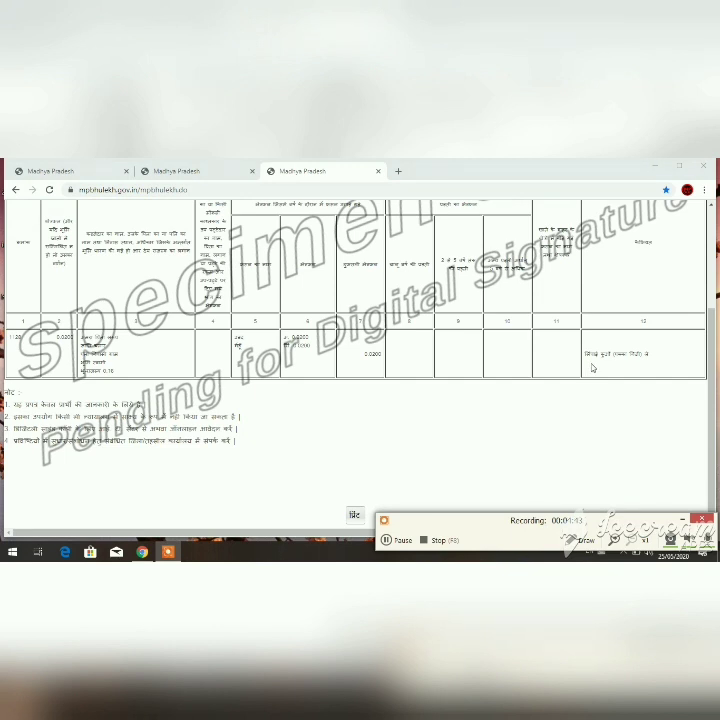
left_click(388, 543)
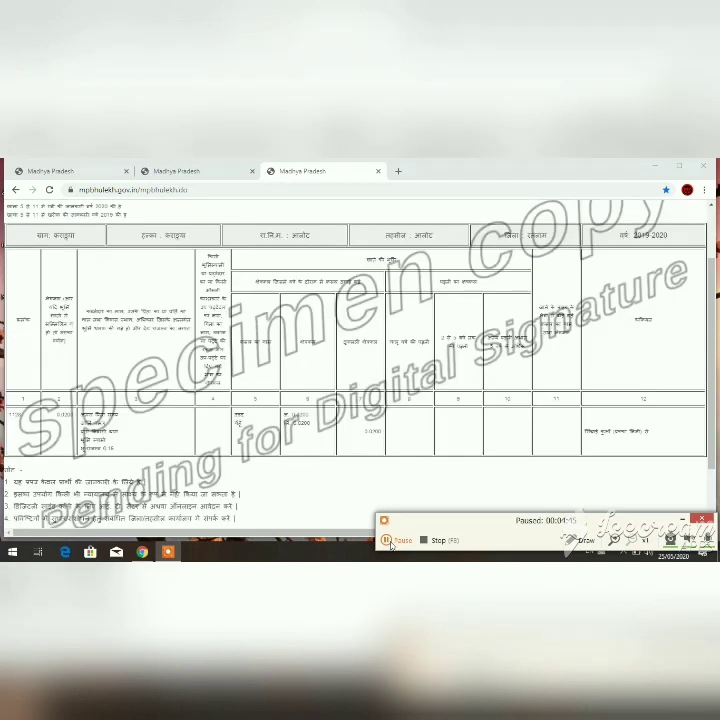
left_click(390, 544)
left_click(388, 541)
left_click(388, 541)
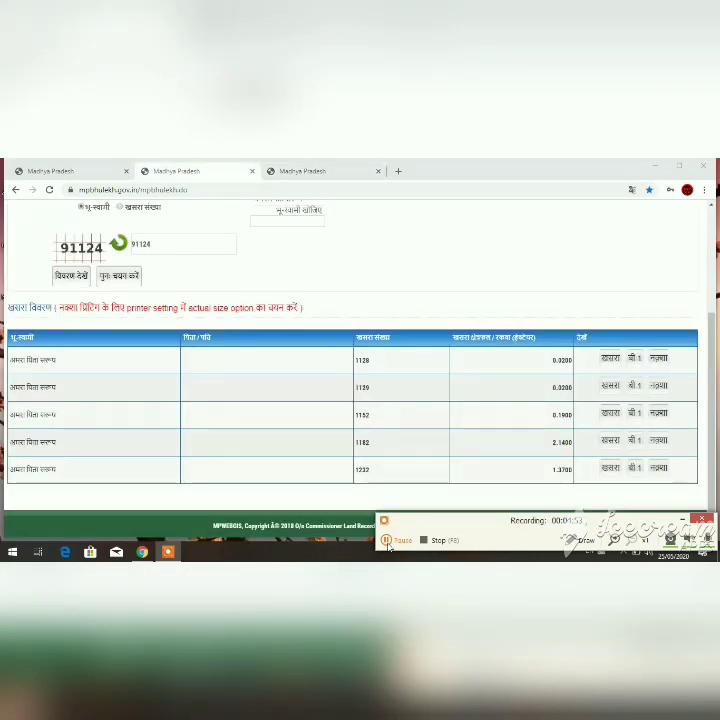
Open the B-1 (बी 1) record for plot number 1128 and view the landowner's plot list and total area.
left_click(634, 362)
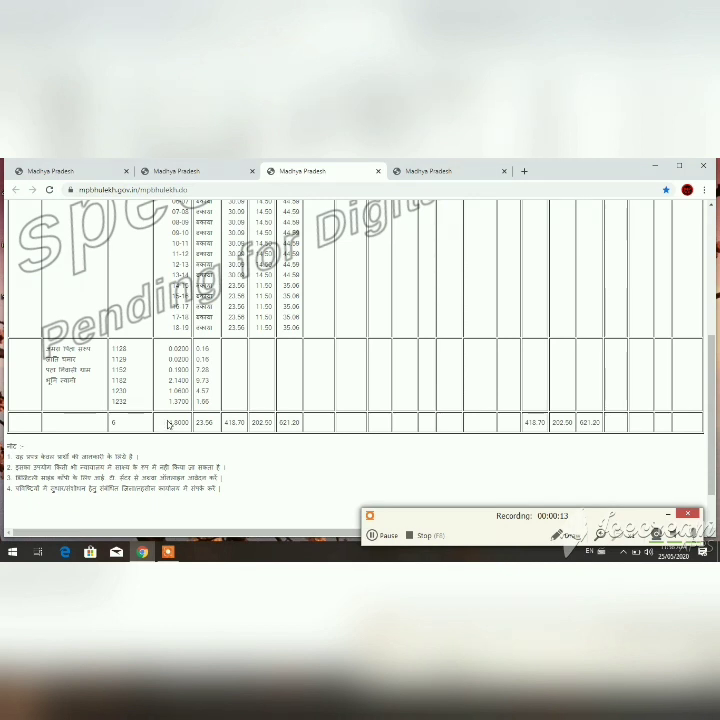
left_click(372, 536)
left_click(372, 536)
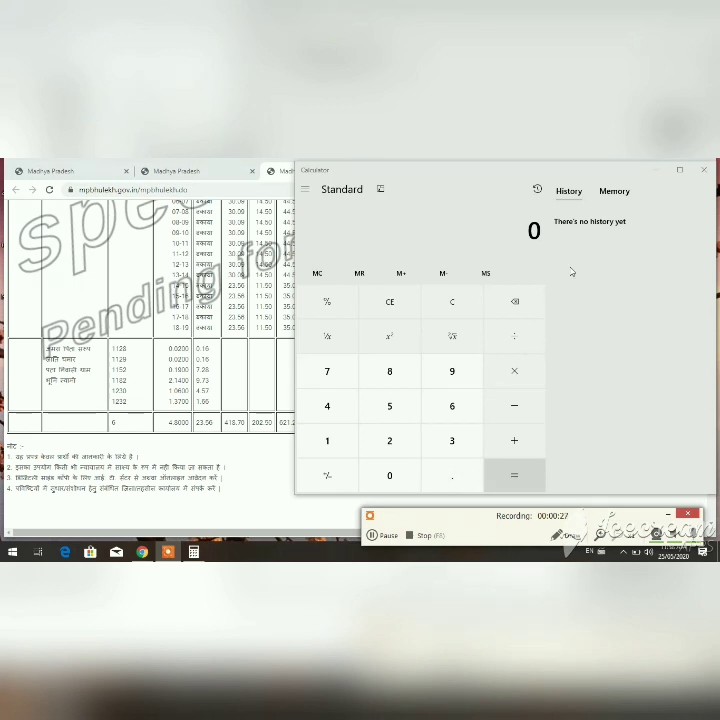
Switch to Calculator, enter 0.253 and change the entry to 0.20.
type(".253")
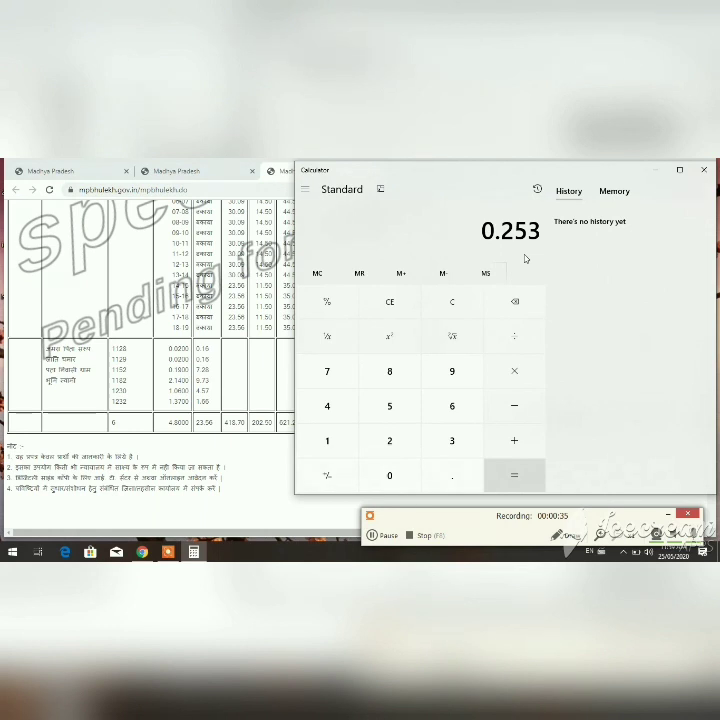
key("BackSpace")
key("BackSpace")
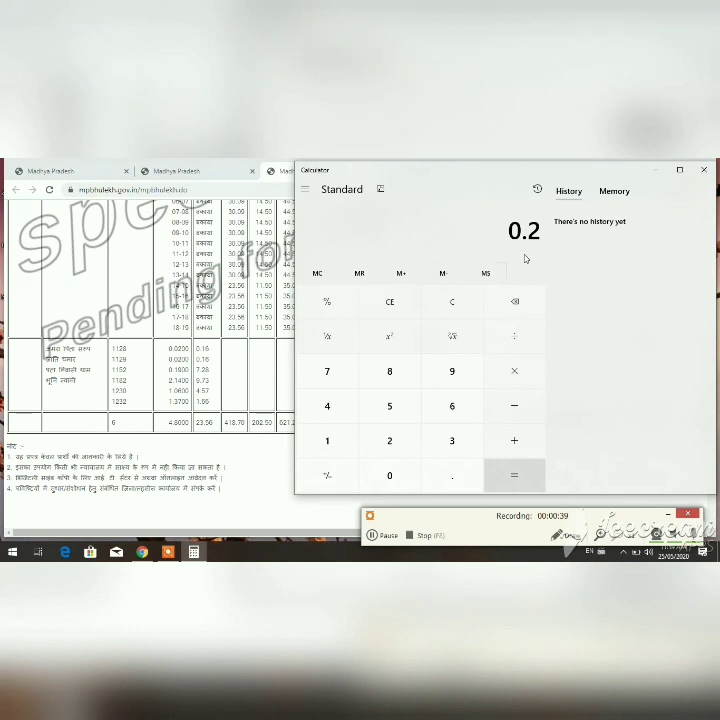
key("0")
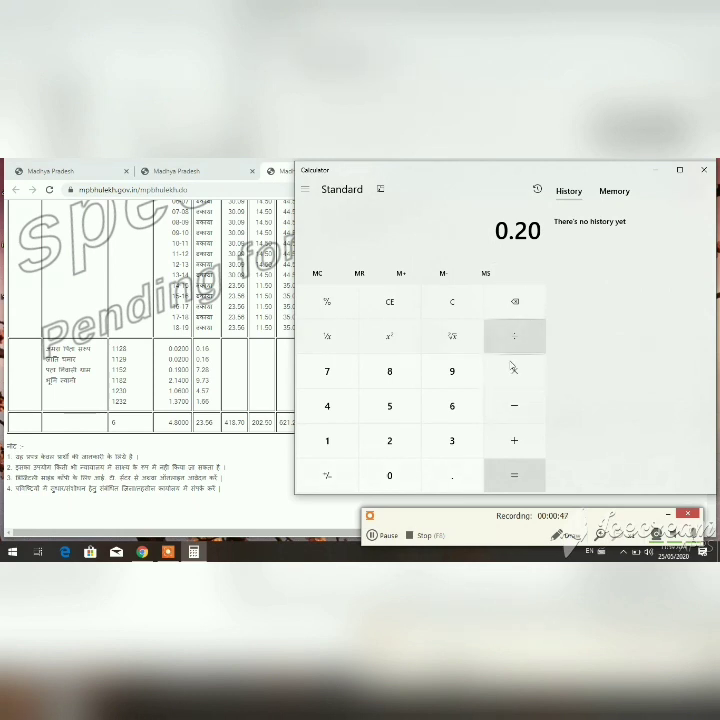
left_click(379, 537)
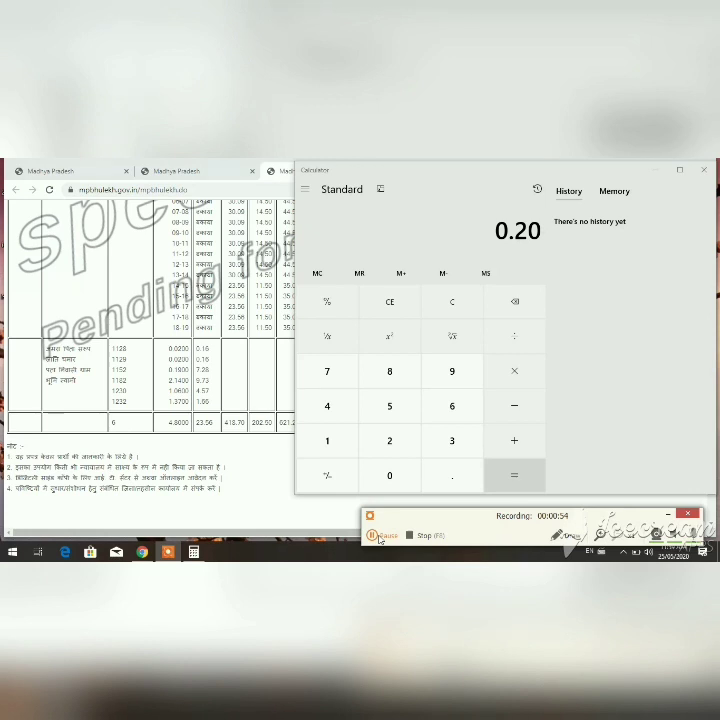
left_click(379, 537)
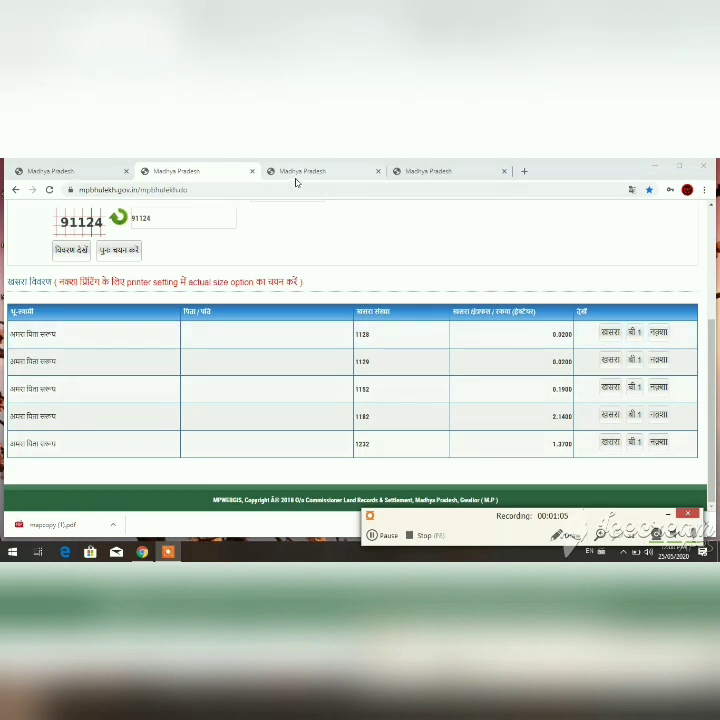
Open the downloaded map file mapcopy (1).pdf to view plot 1128, and return to the Bhulekh home page.
left_click(48, 525)
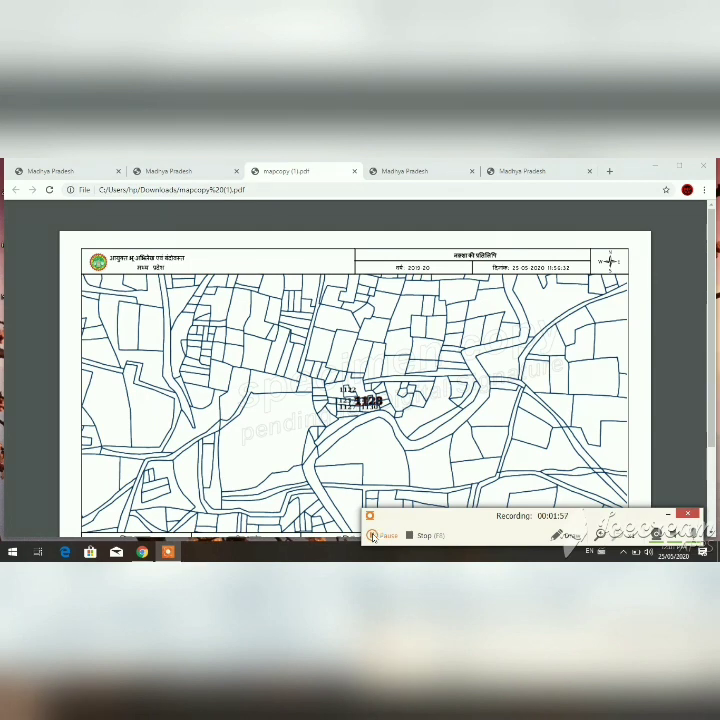
key("ctrl+1")
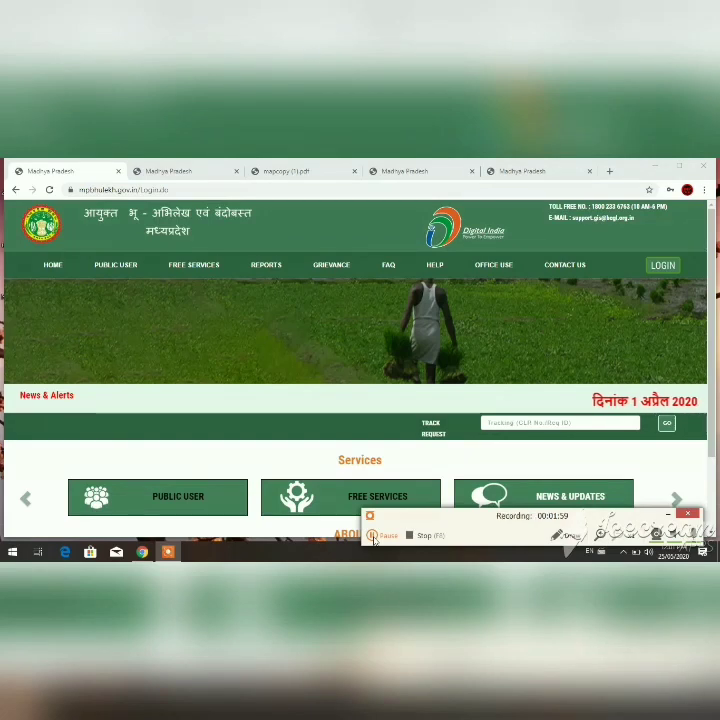